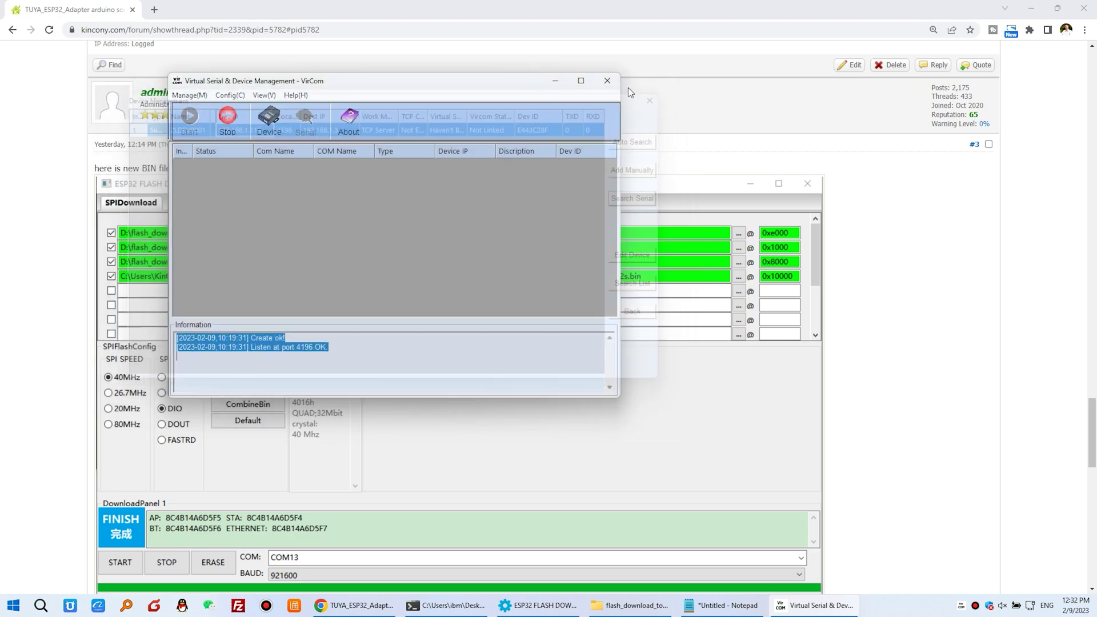
Step: Close the VirCom window and locate the flash_download_tool_3.9.3.zip attachment in the forum post
left_click(607, 81)
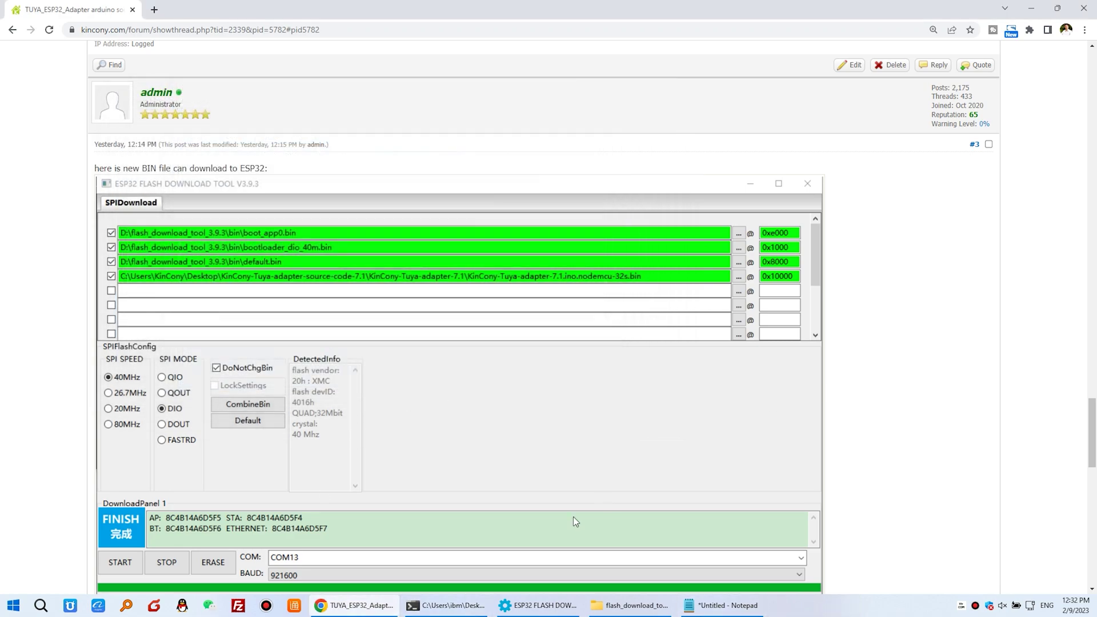
left_click(630, 608)
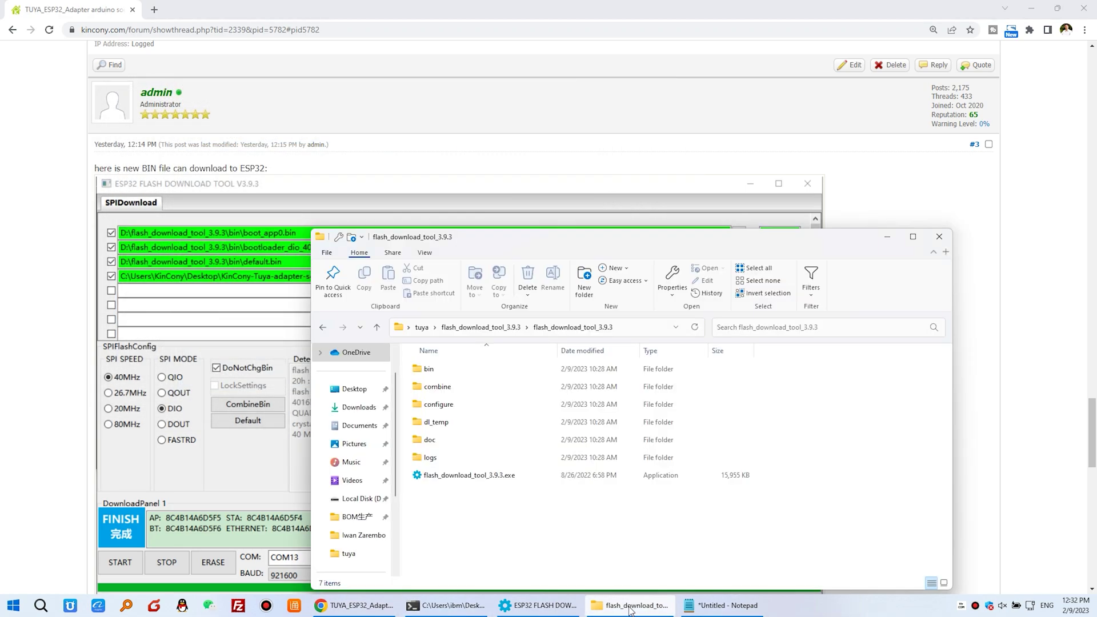
left_click(355, 606)
scroll(239, 500, "down", 9)
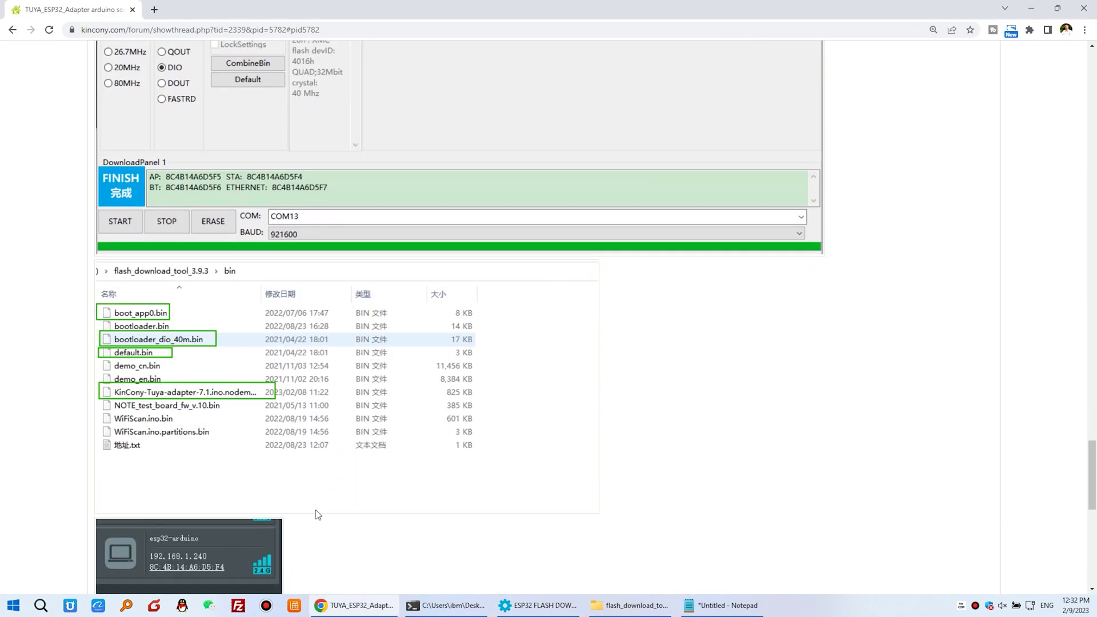
scroll(239, 500, "down", 3)
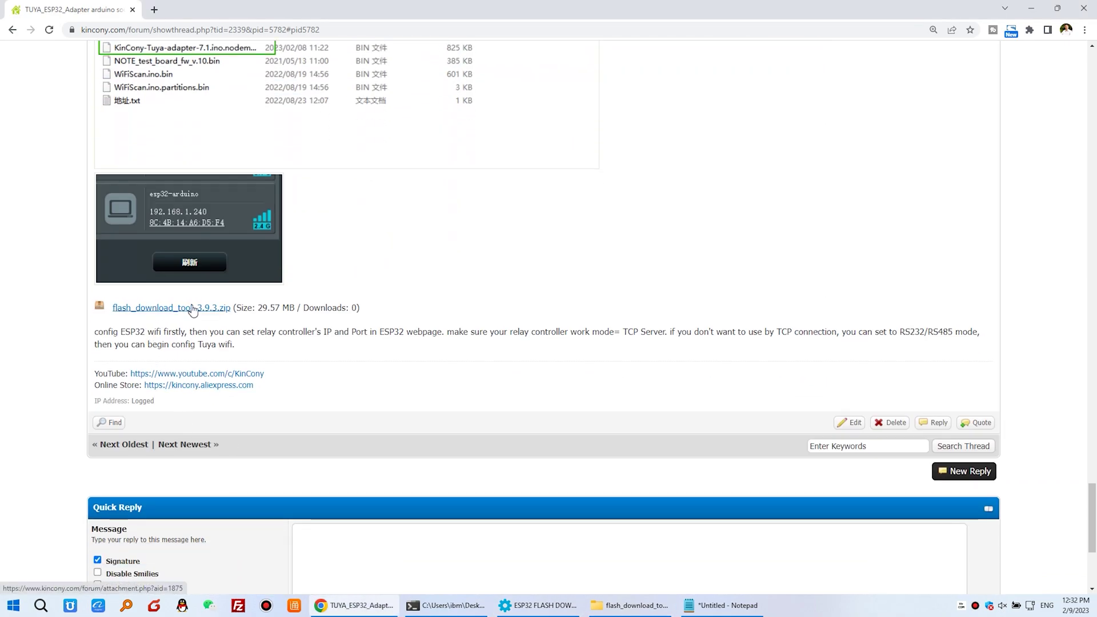
Step: Launch flash_download_tool_3.9.3.exe from its folder with ESP32 as the chip type
left_click(631, 606)
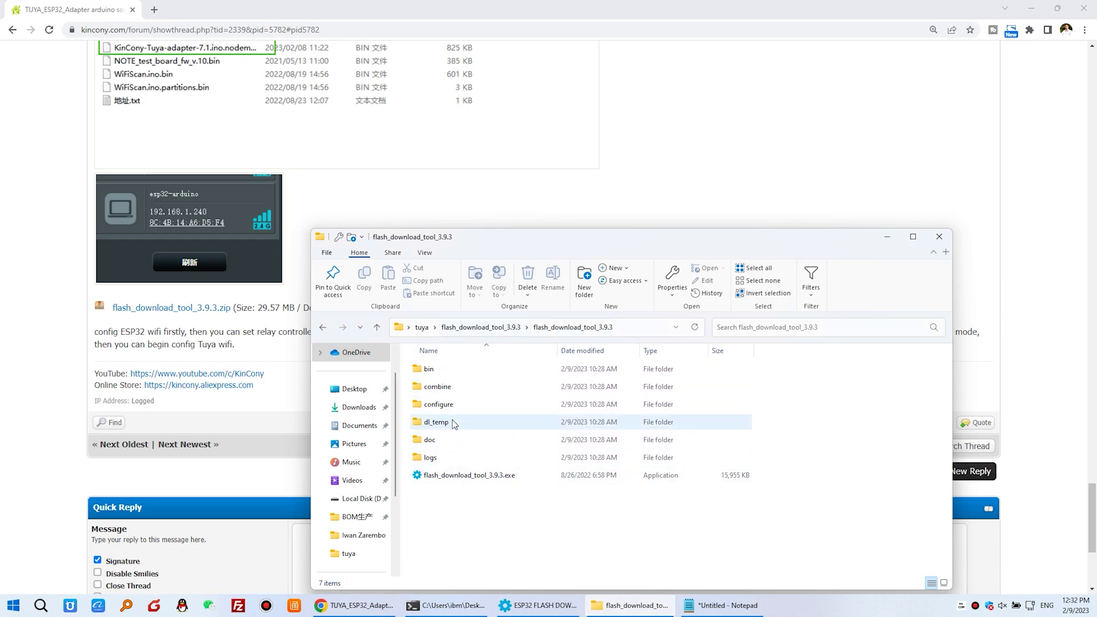
double_click(479, 476)
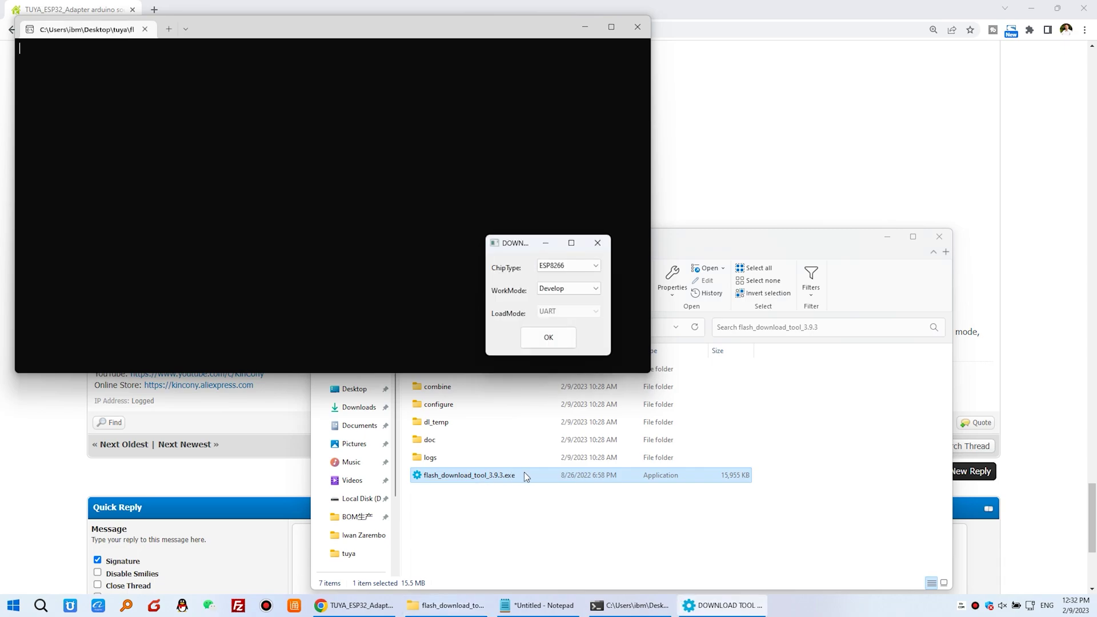
left_click(571, 265)
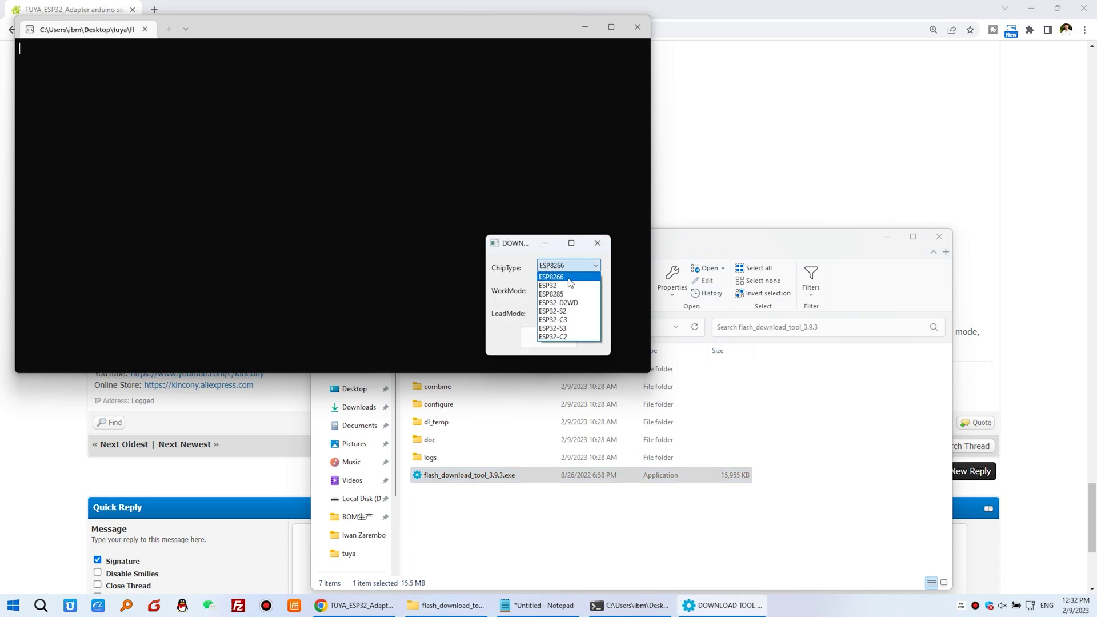
left_click(570, 284)
left_click(548, 338)
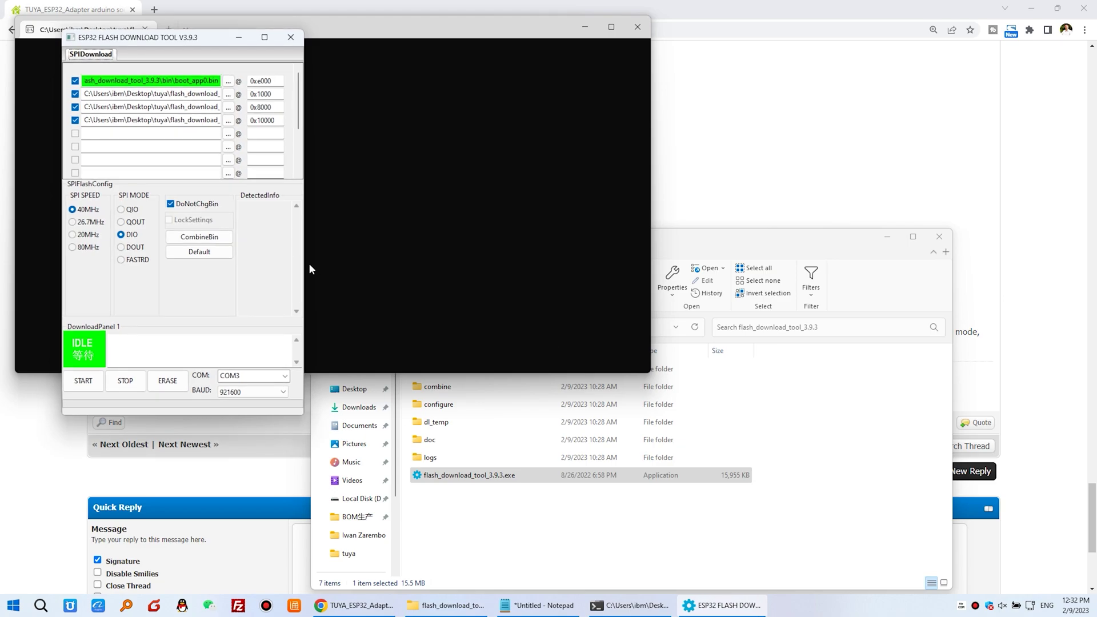
Step: Widen the flash download tool window and place it beside the forum post's reference screenshot of the flash settings
left_click_drag(305, 263, 594, 268)
left_click_drag(333, 39, 678, 155)
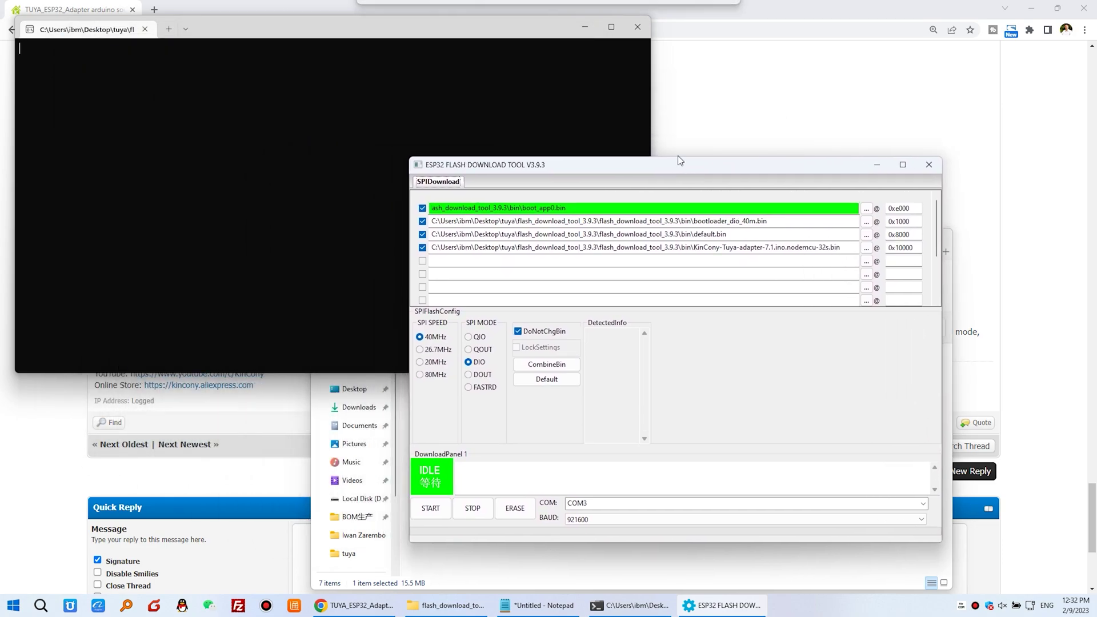
left_click(980, 208)
scroll(573, 303, "up", 15)
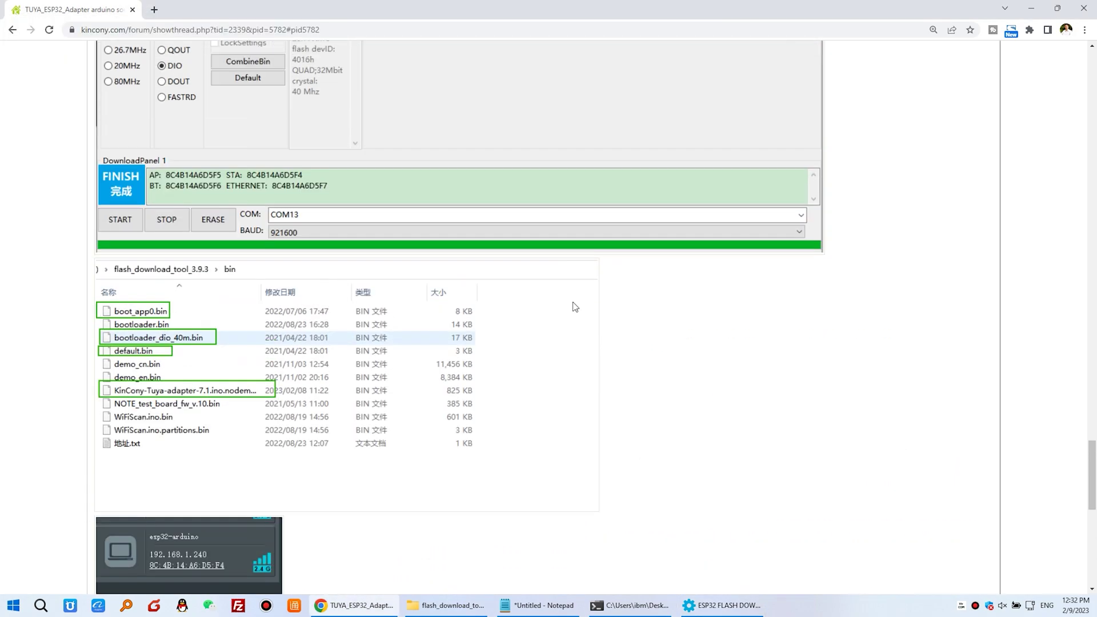
scroll(573, 300, "down", 1)
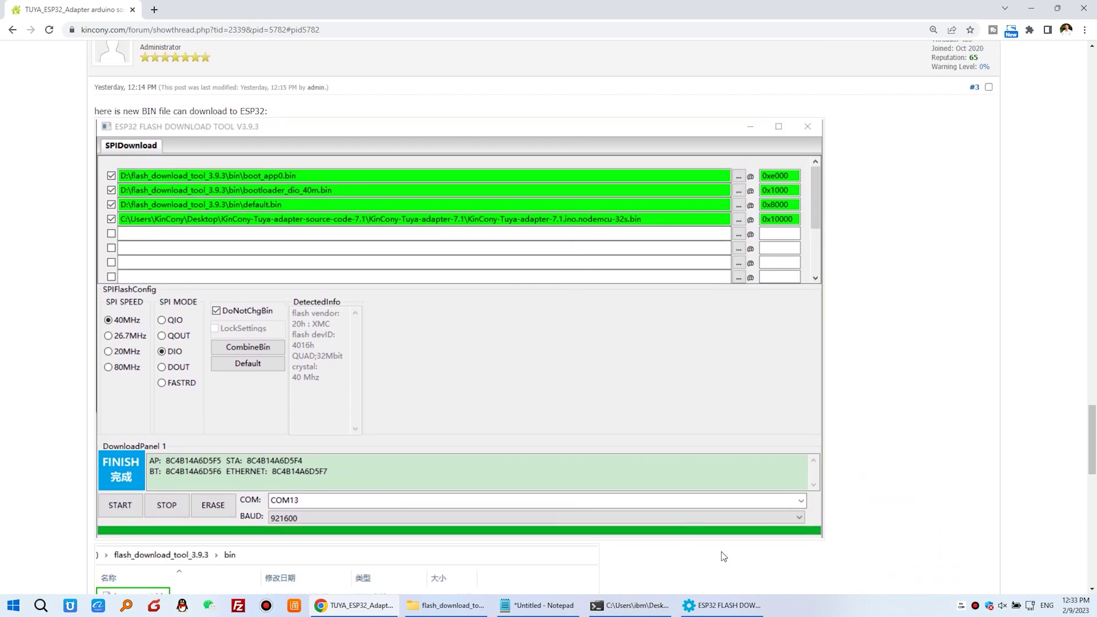
left_click(722, 605)
left_click_drag(596, 173, 651, 244)
Step: Check the four BIN file paths in the flash list, viewing the bin folder through the first row's file chooser without changing the file
left_click(744, 282)
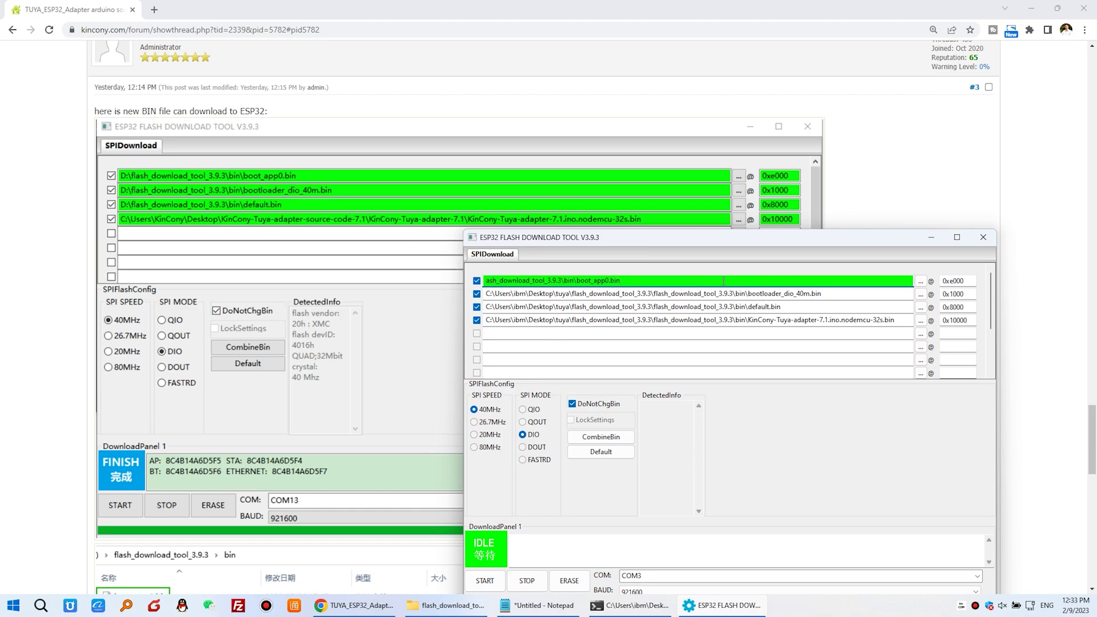
left_click(921, 281)
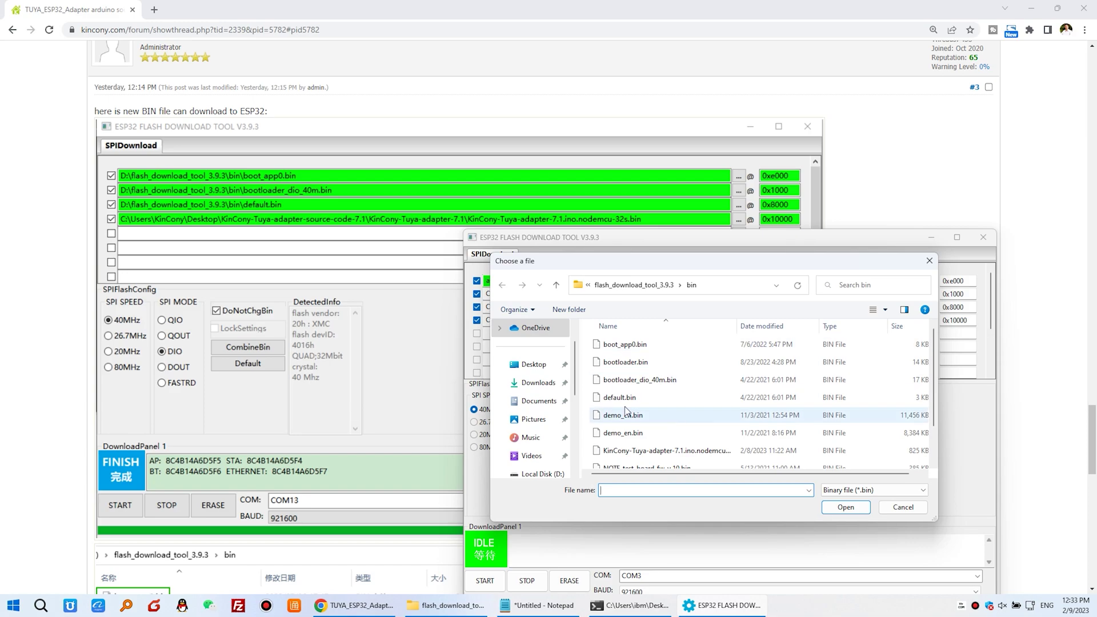
left_click(930, 261)
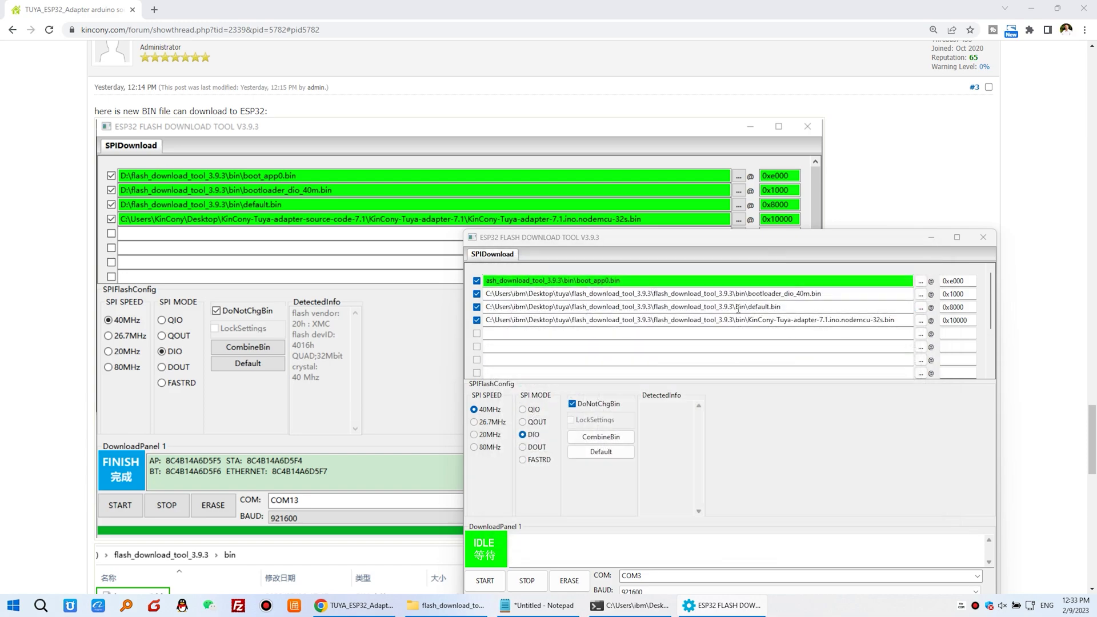
left_click(812, 295)
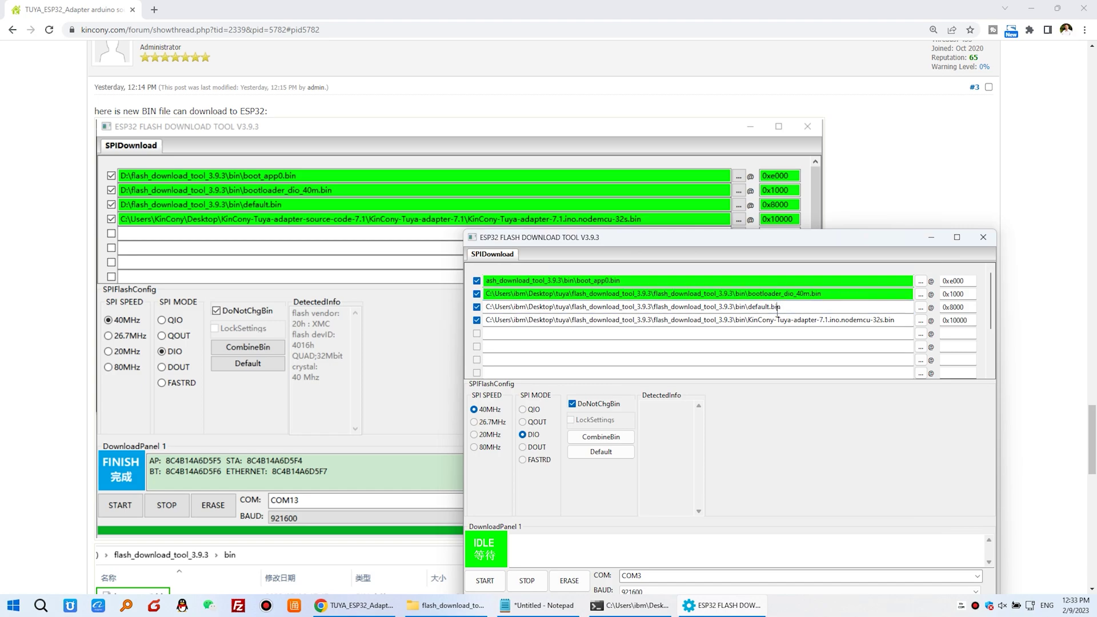
left_click(779, 317)
left_click(794, 332)
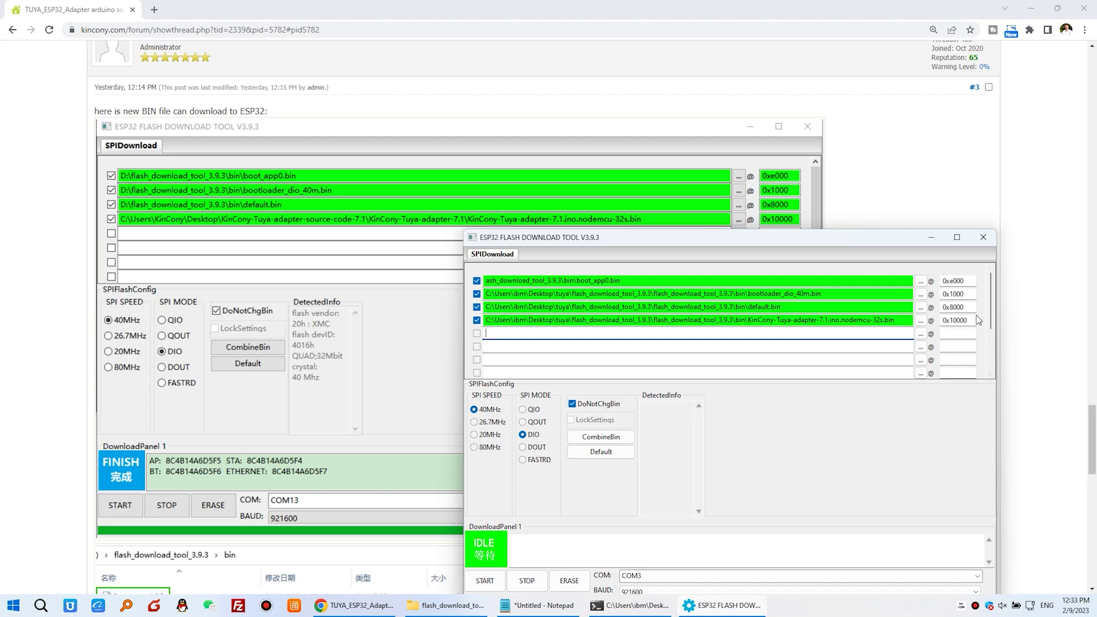
Step: Check the flash addresses of the four BIN files against the forum post's reference screenshot
left_click(969, 283)
key("Tab")
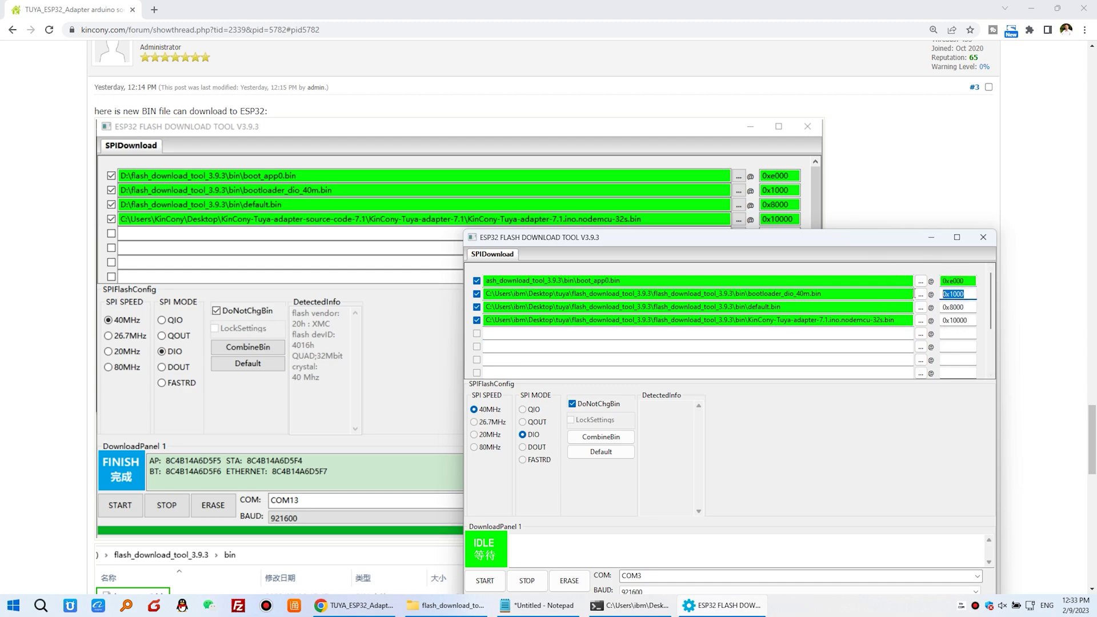
left_click(966, 307)
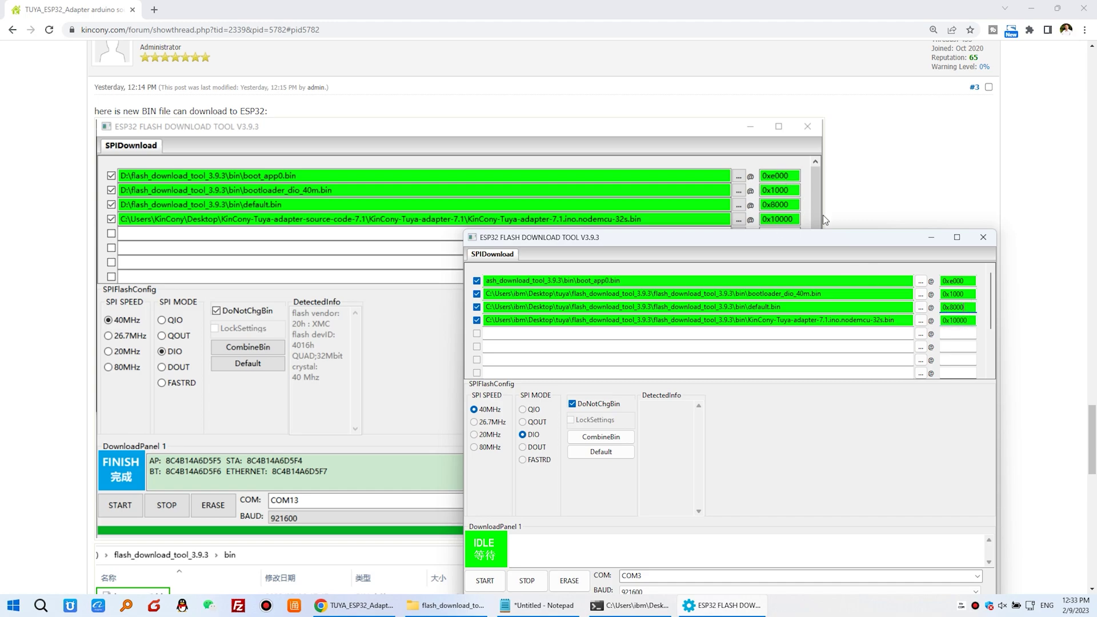
Step: Flash the BIN files to the ESP32 through COM5 at 921600 baud, and close the flash tool
left_click_drag(787, 239, 702, 140)
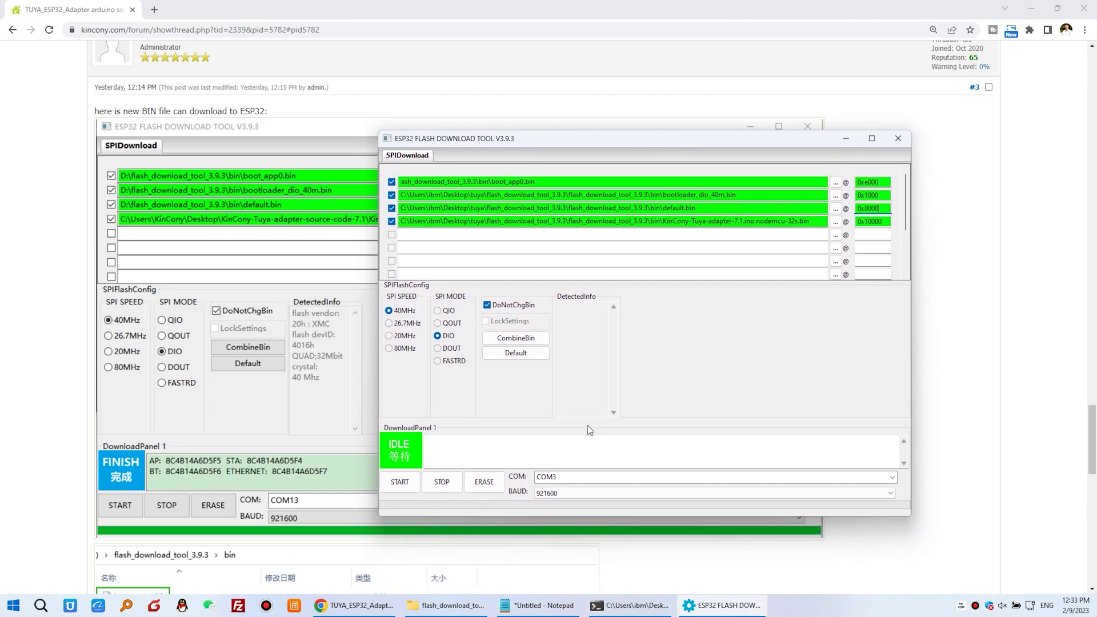
left_click(893, 479)
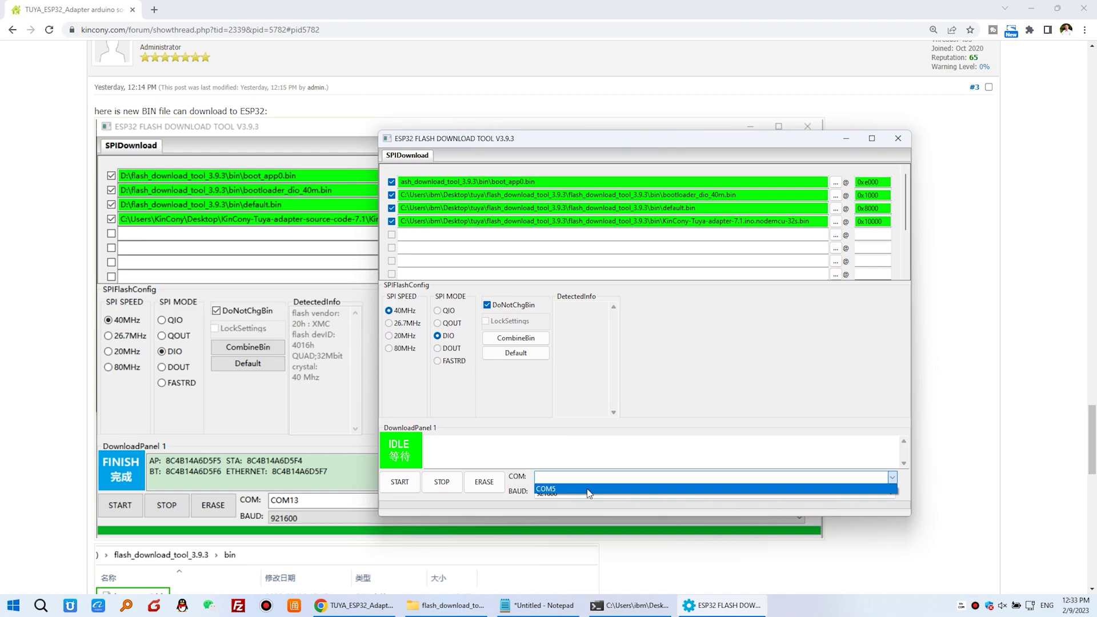
left_click(554, 489)
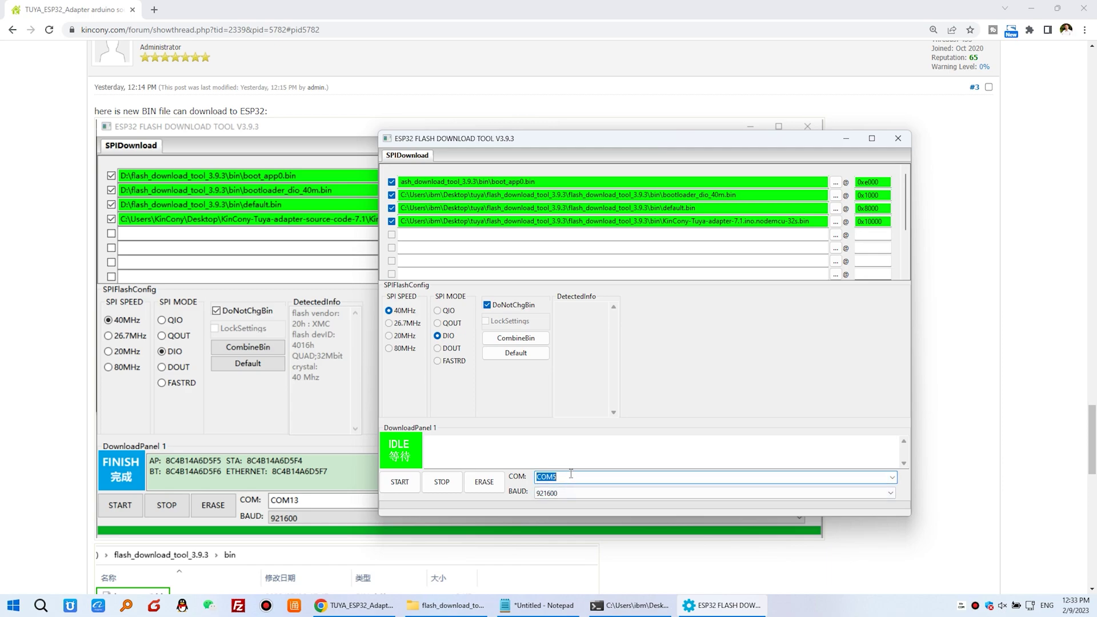
left_click(892, 497)
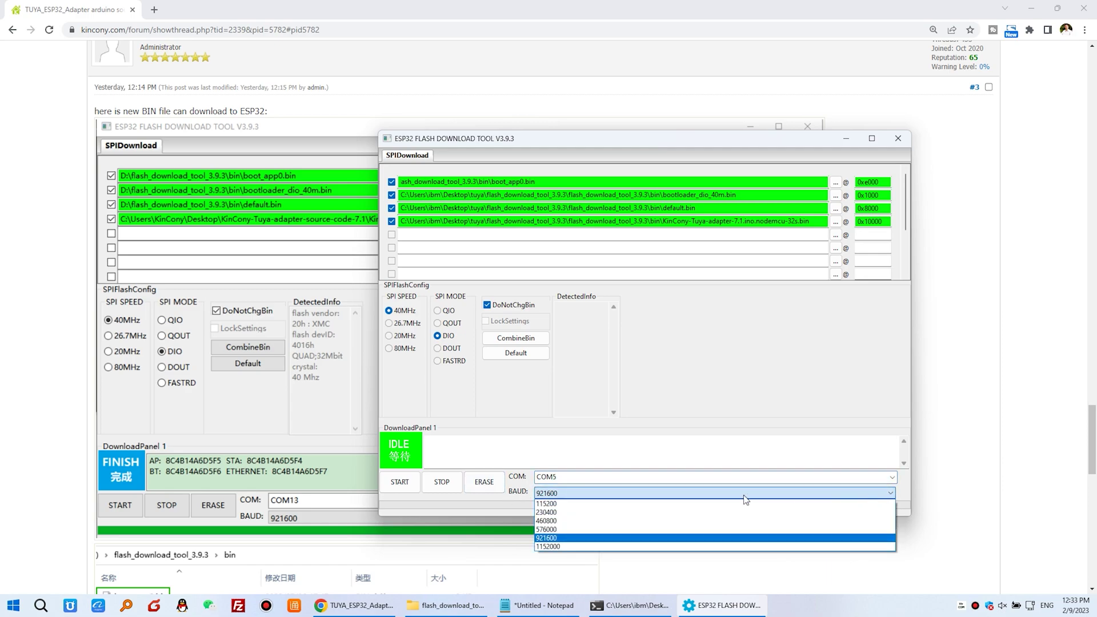
left_click(561, 496)
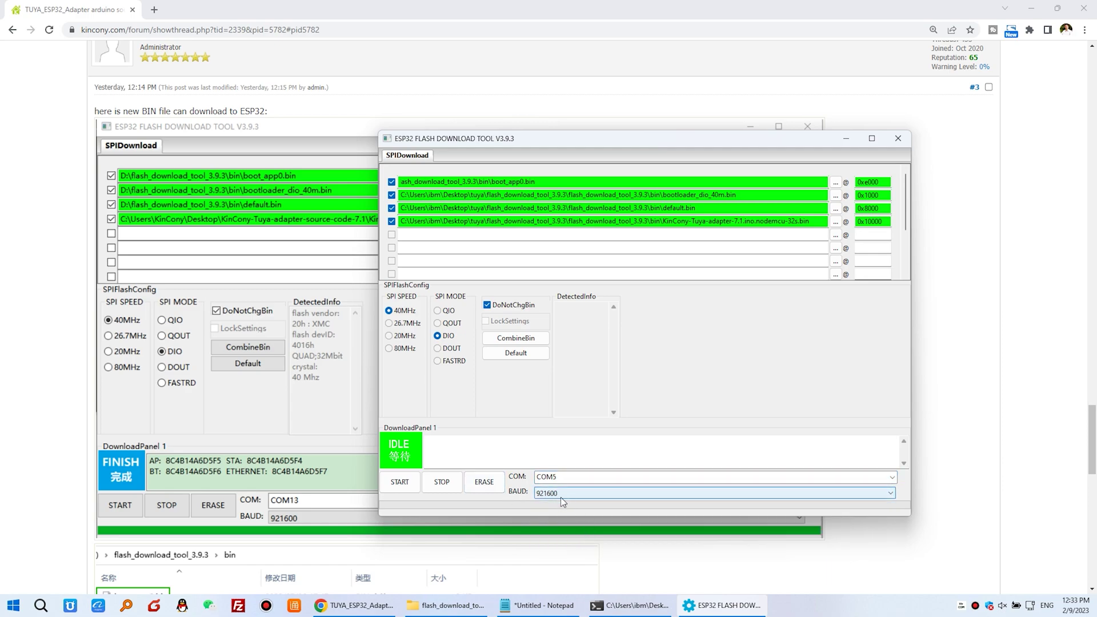
left_click(406, 486)
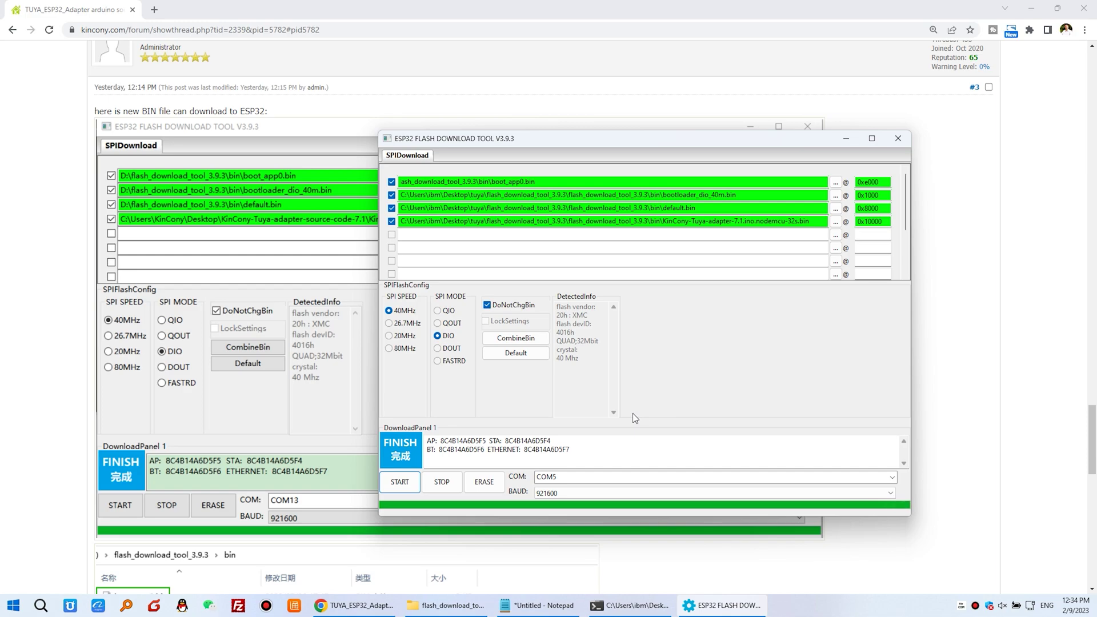
left_click(899, 139)
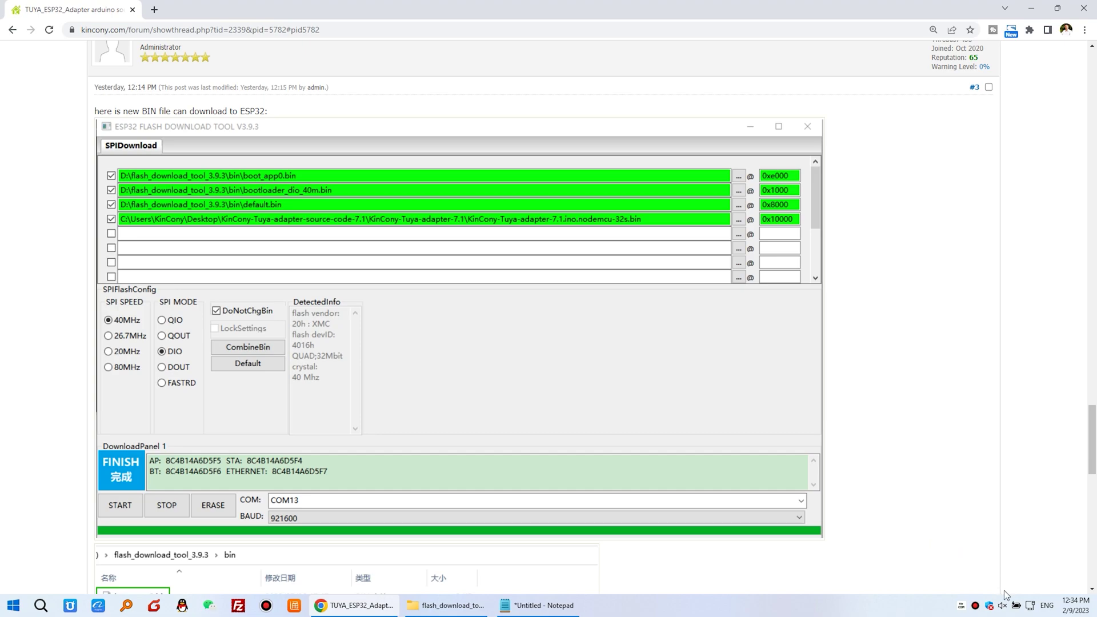
Step: Turn on the computer's Wi-Fi and connect to the open KC868-Tuya network
left_click(1017, 607)
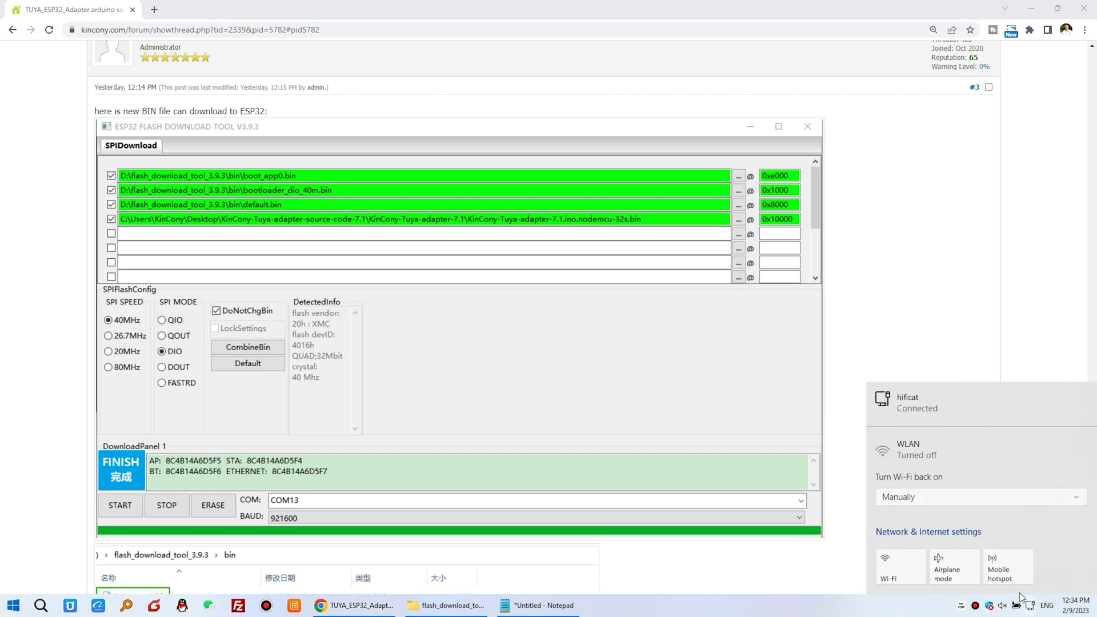
left_click(904, 567)
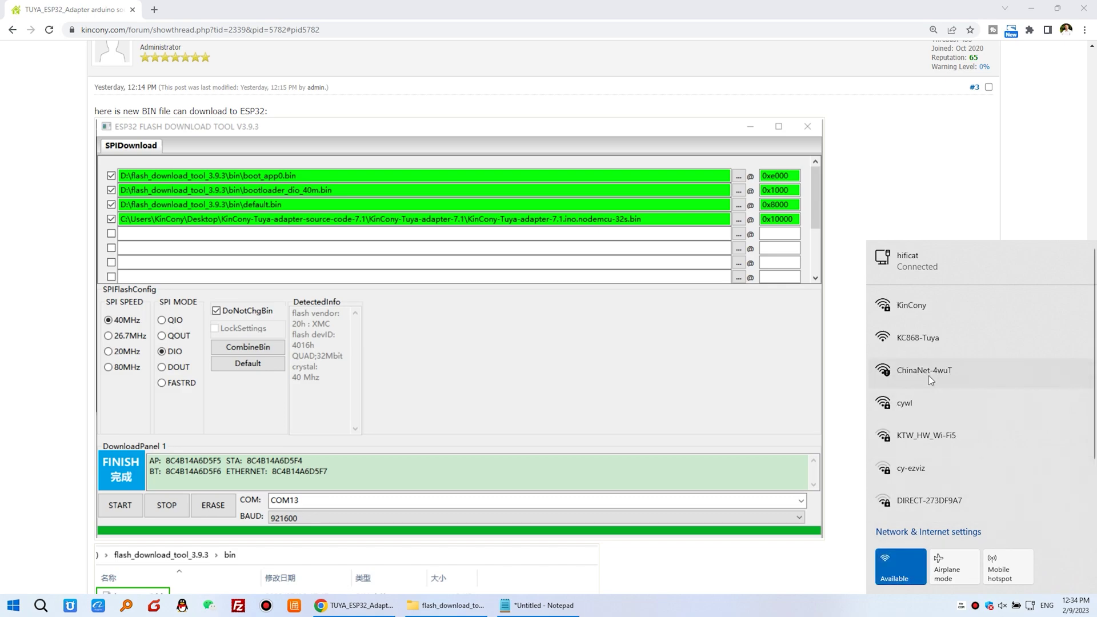
left_click(917, 340)
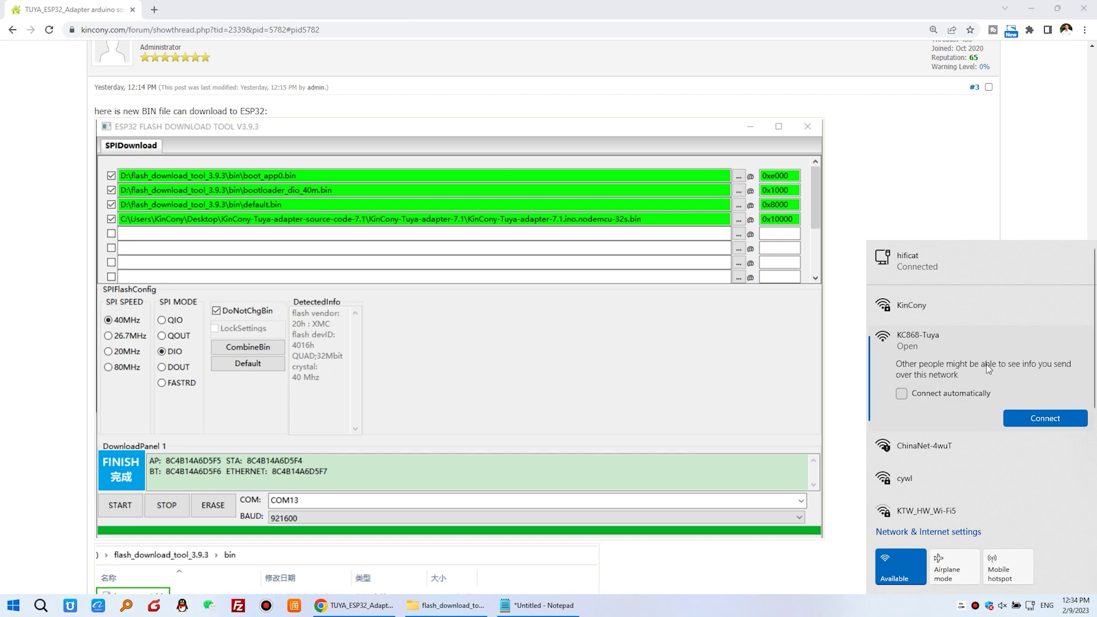
left_click(1076, 420)
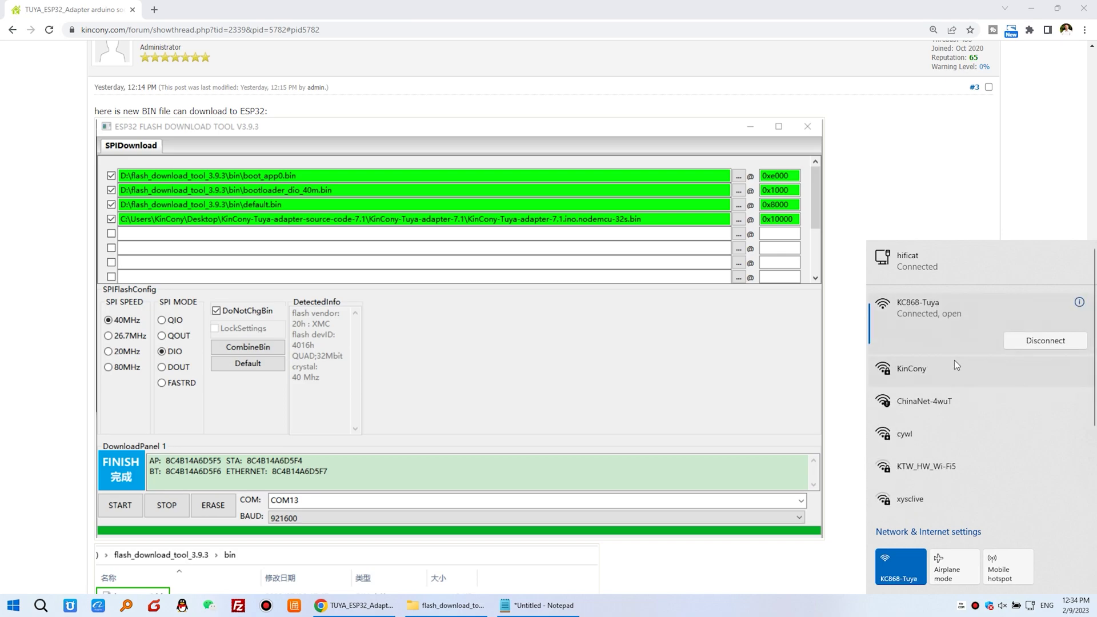
Step: Open the WiFiManager page at 192.168.4.1 in a new browser tab
key("ctrl+t")
type("192.168.4.1")
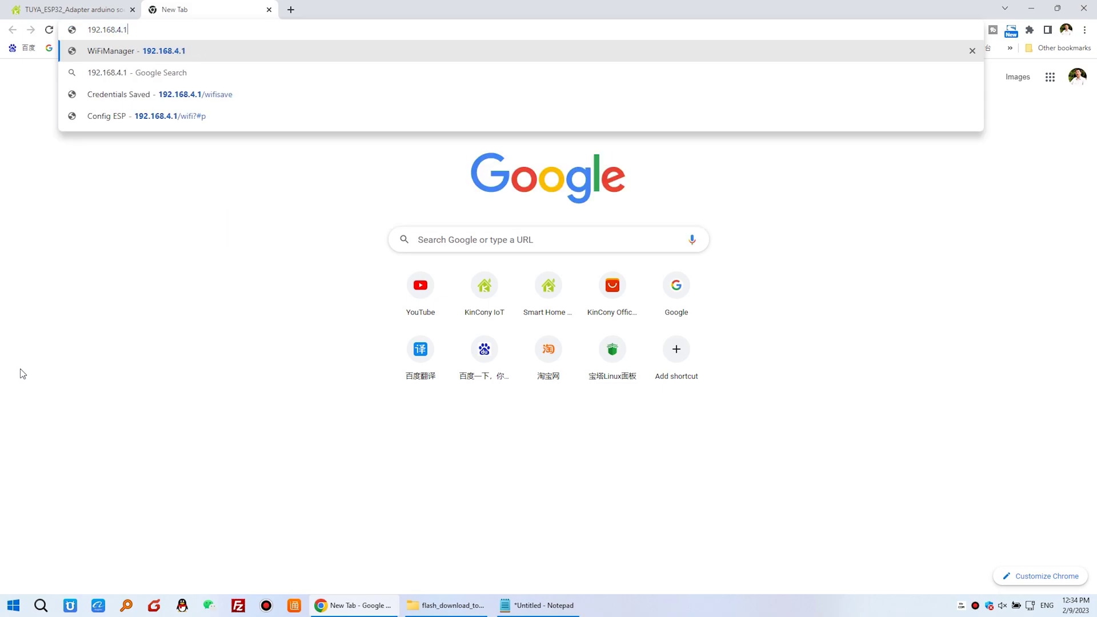
key("Return")
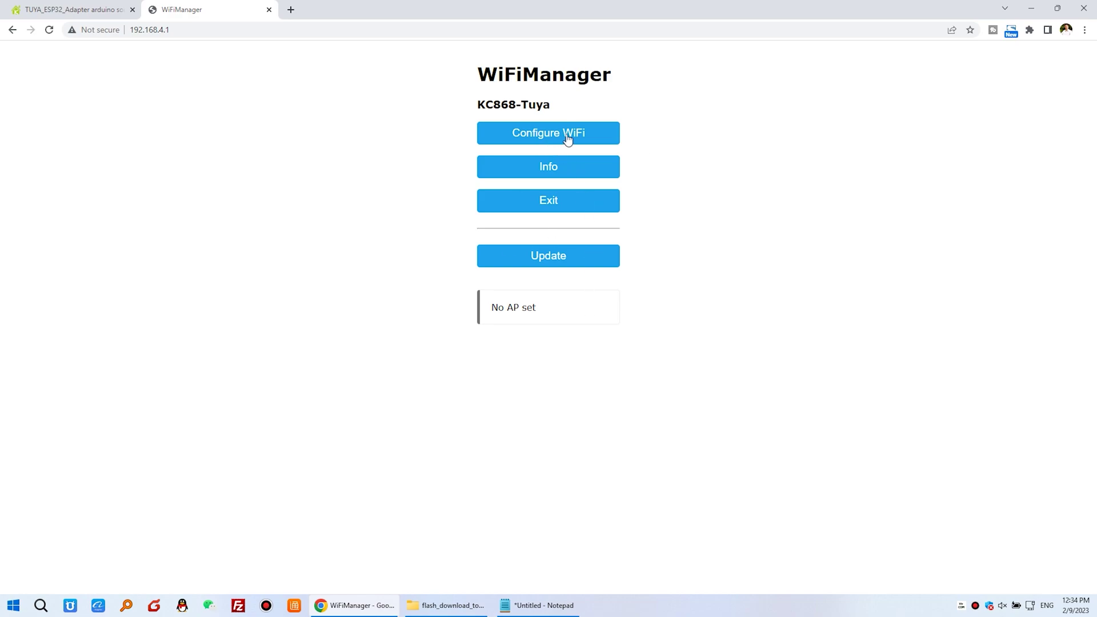
Step: Open the WiFi configuration, choose the KinCony network and enter its Wi-Fi password
left_click(599, 137)
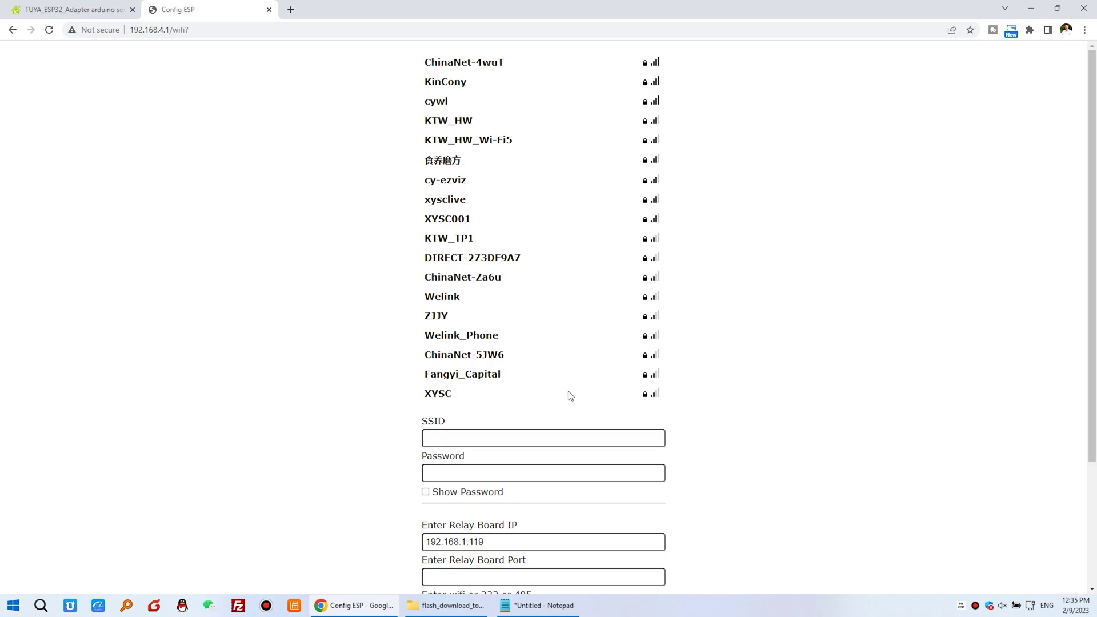
left_click(460, 90)
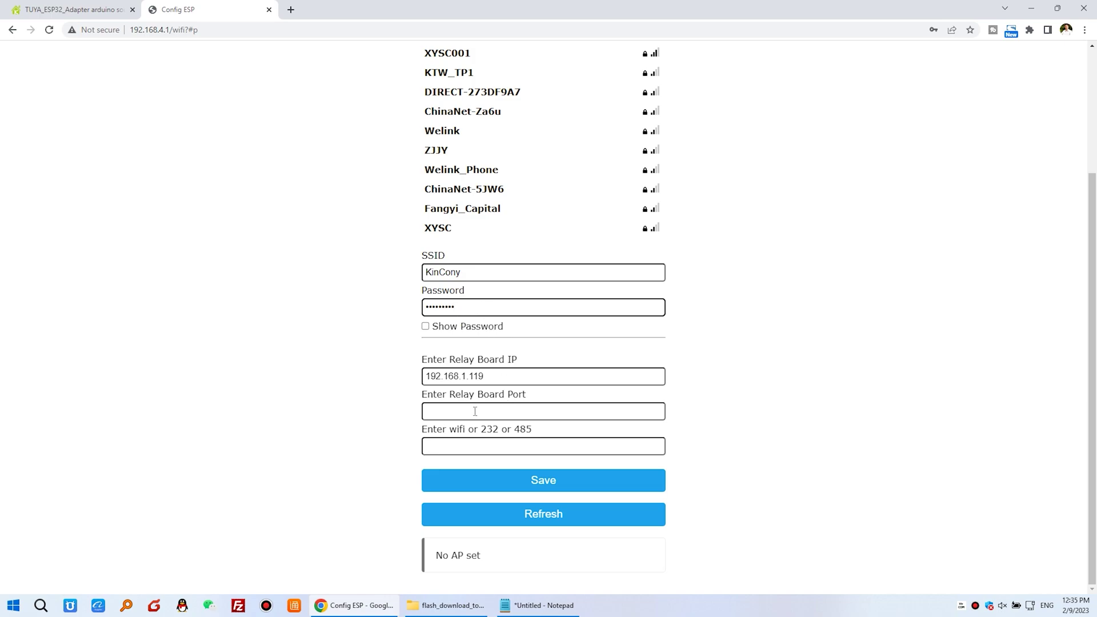
Step: Review the relay board IP, relay board port and wifi/232/485 fields of the configuration form
left_click_drag(450, 360, 519, 360)
left_click_drag(479, 396, 529, 397)
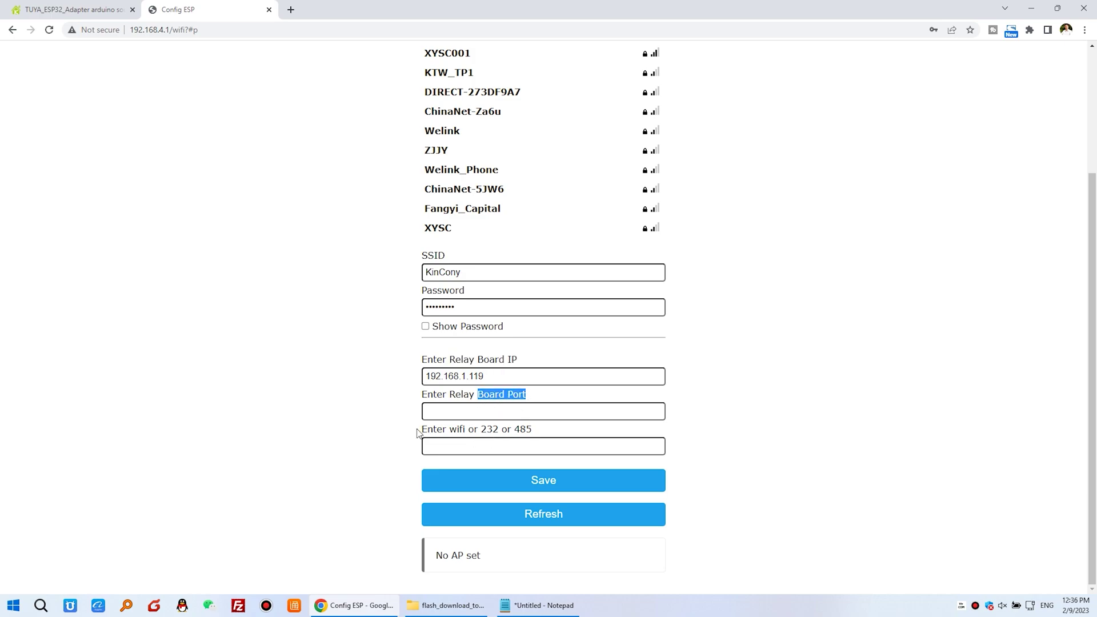
key("ctrl+a")
left_click(539, 431)
left_click_drag(491, 379, 416, 383)
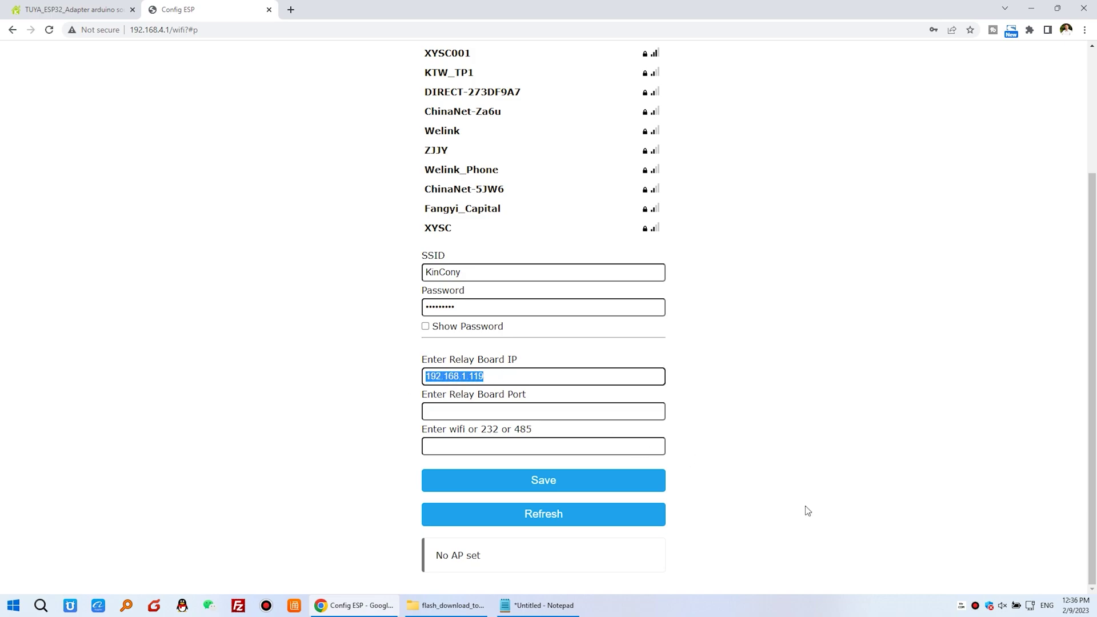
Step: Switch to VirCom and look up the relay board's IP address and port in its device settings
double_click(962, 605)
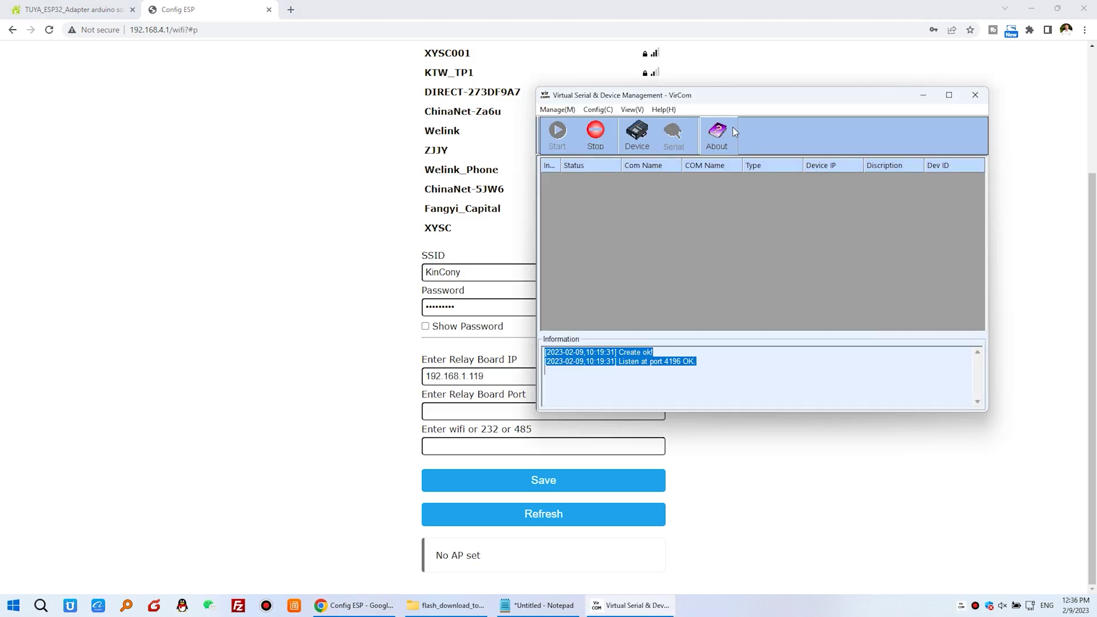
left_click_drag(713, 103, 855, 89)
left_click(786, 128)
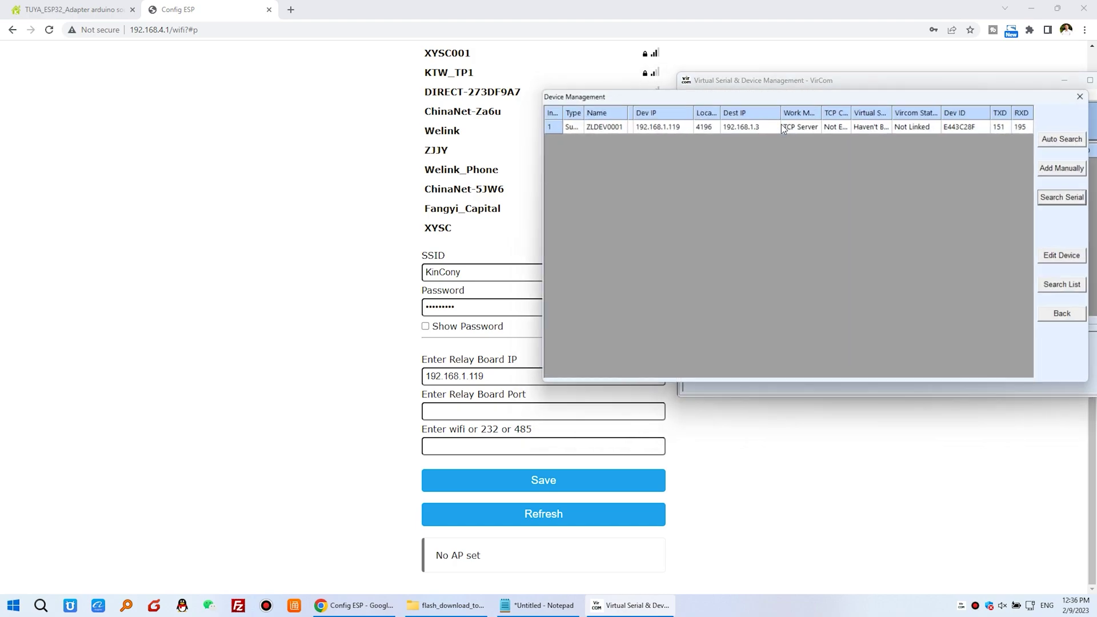
left_click_drag(728, 95, 842, 103)
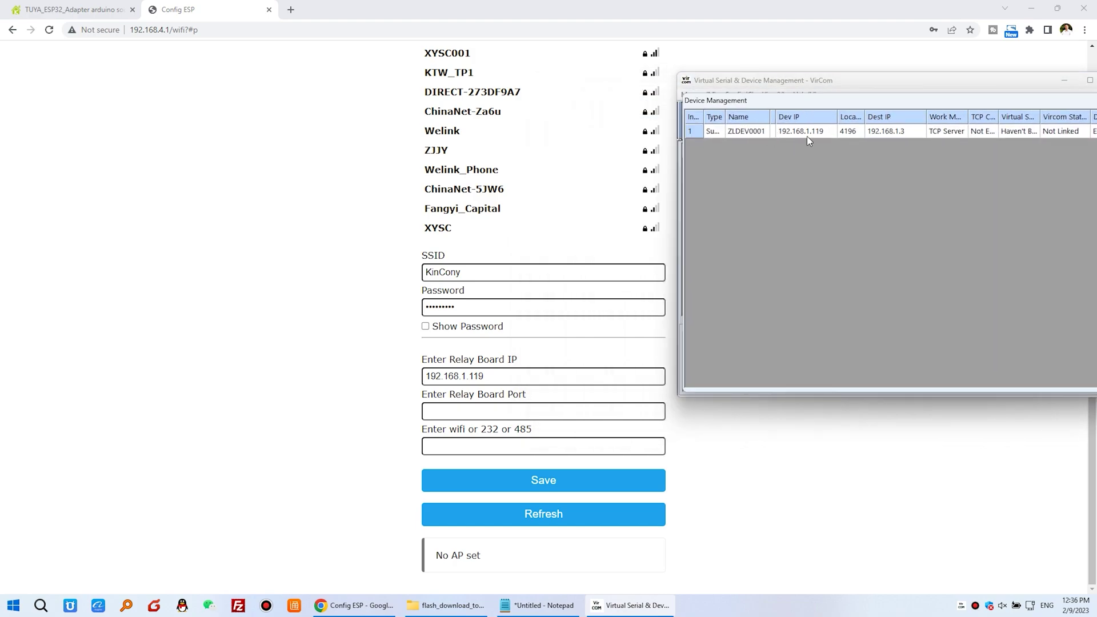
double_click(814, 132)
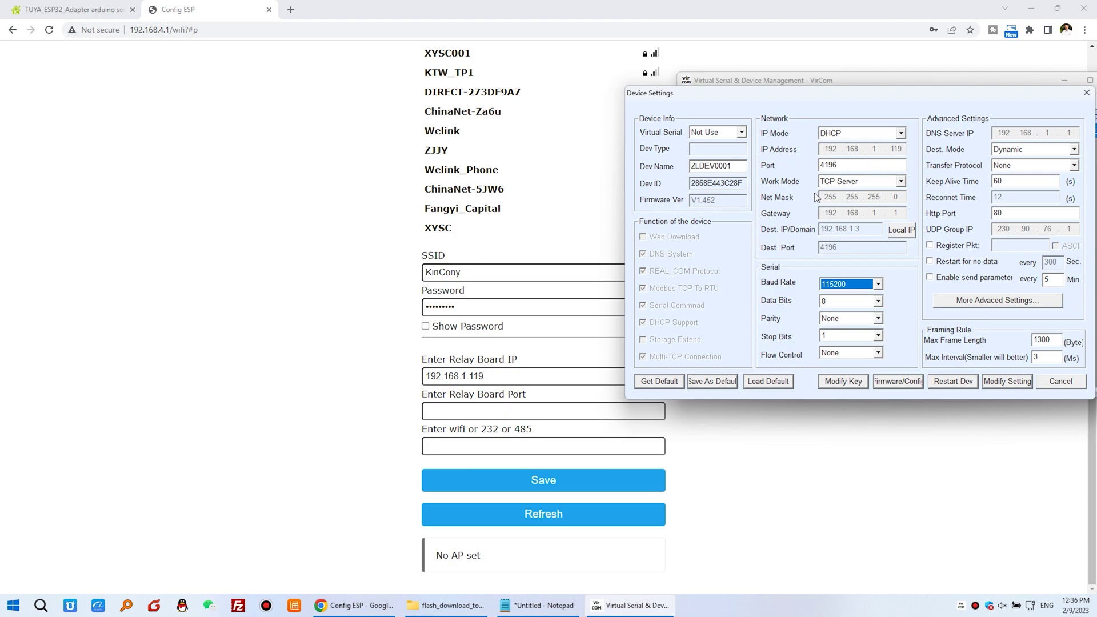
double_click(835, 166)
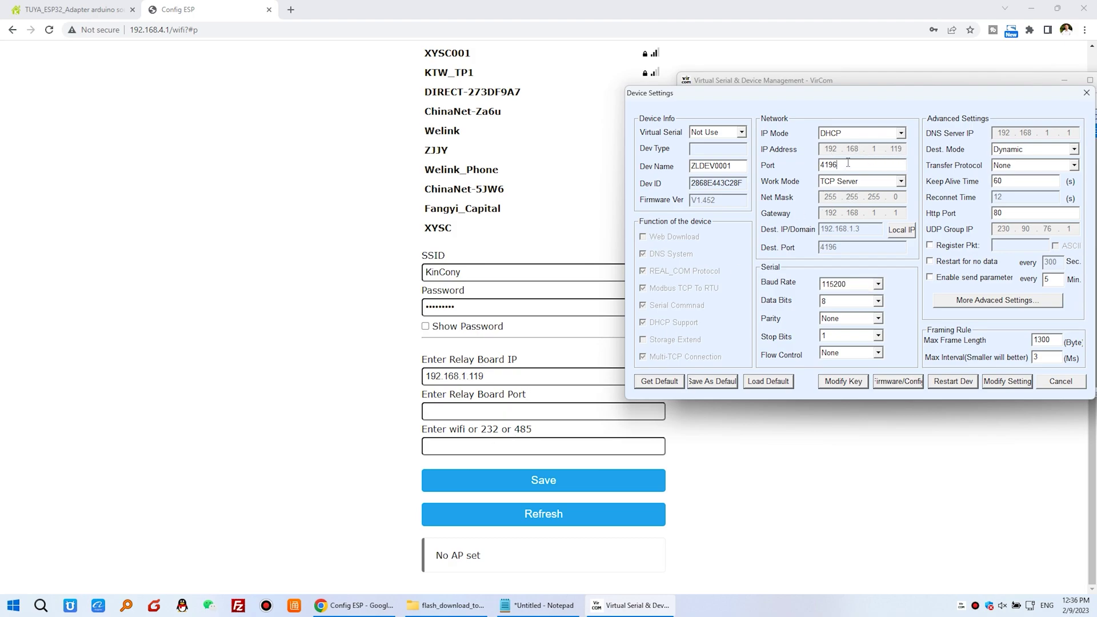
Step: Back in the browser's configuration form, enter relay board port 4196 and connection type wifi, and save the configuration
left_click(507, 415)
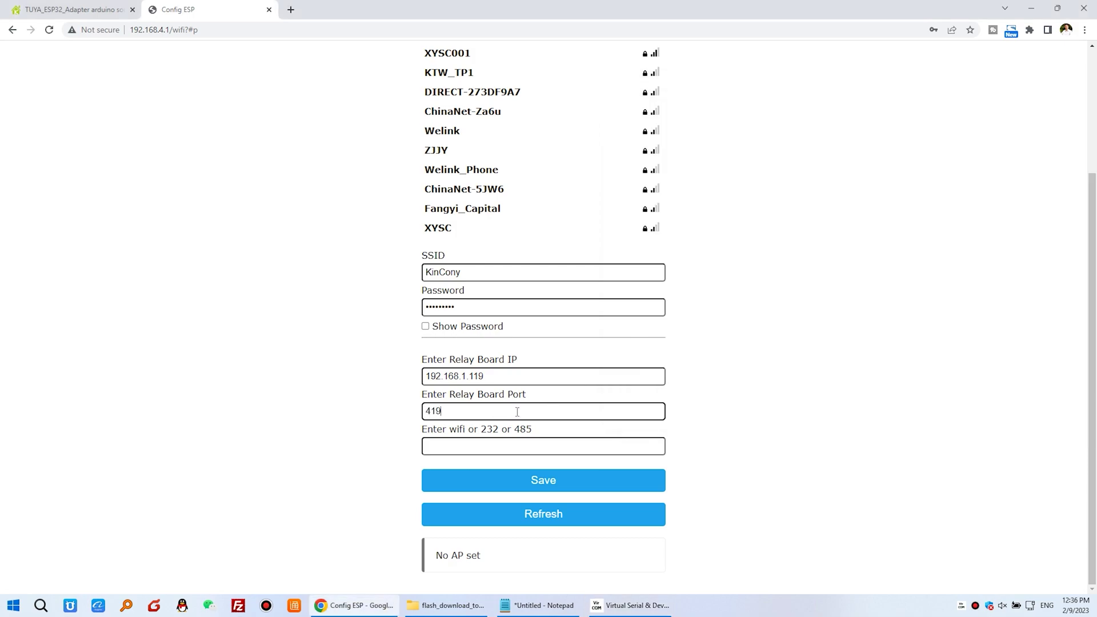
left_click(466, 449)
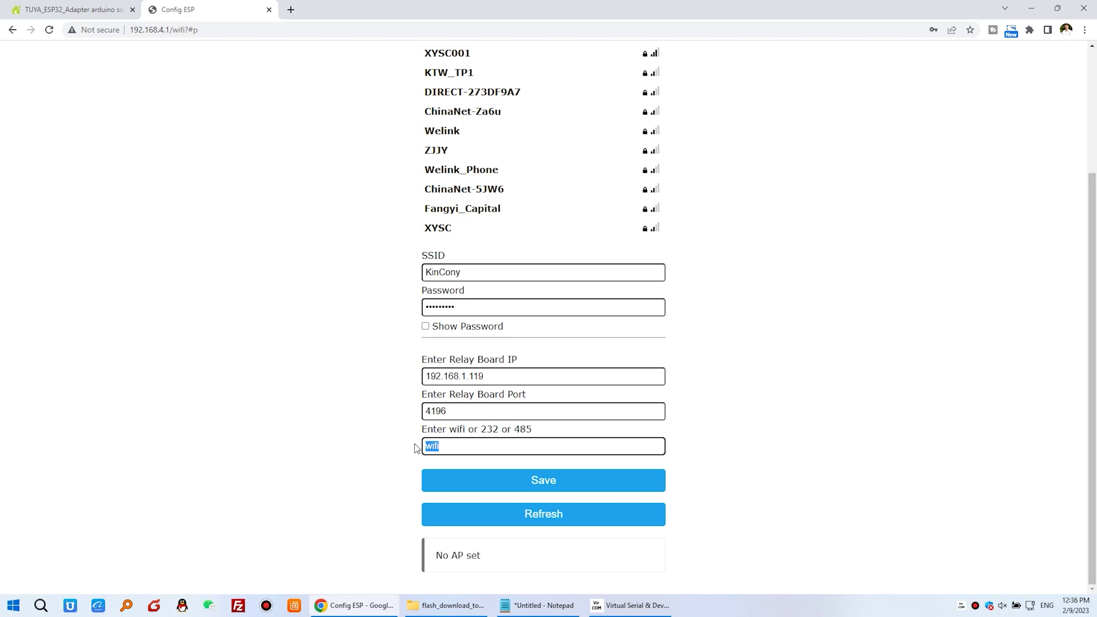
left_click(582, 482)
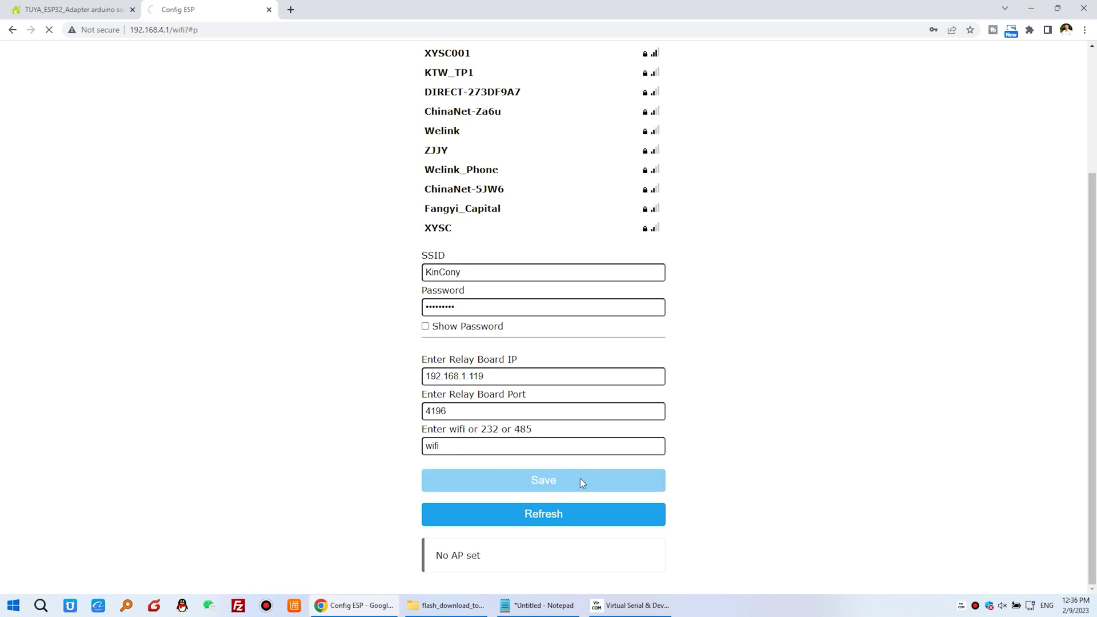